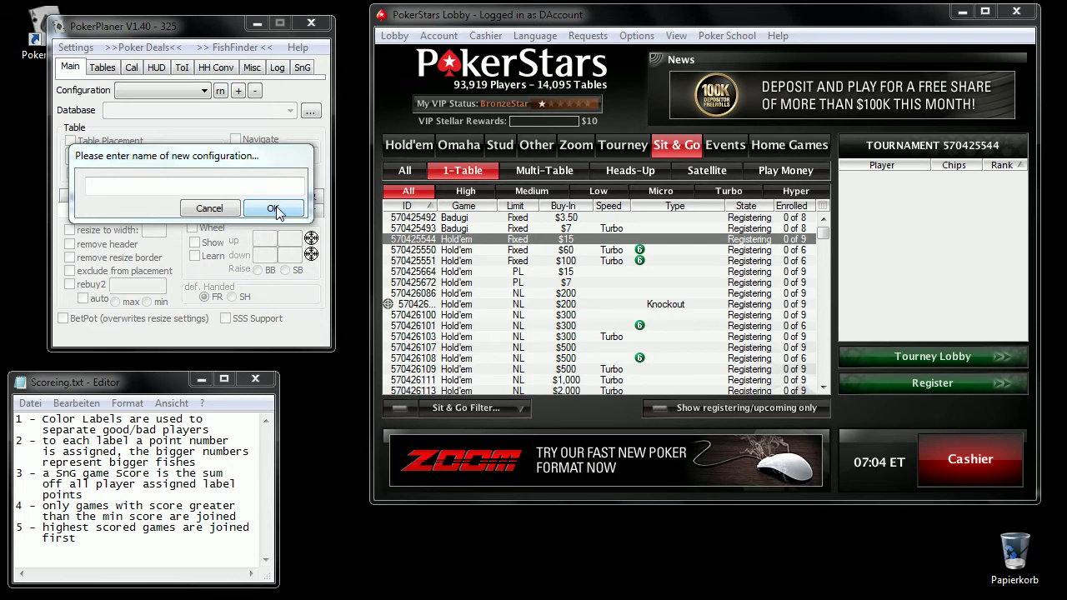
- Add a PokerPlaner configuration named 'SnG Seater' and show its empty SnG settings page
click(204, 188)
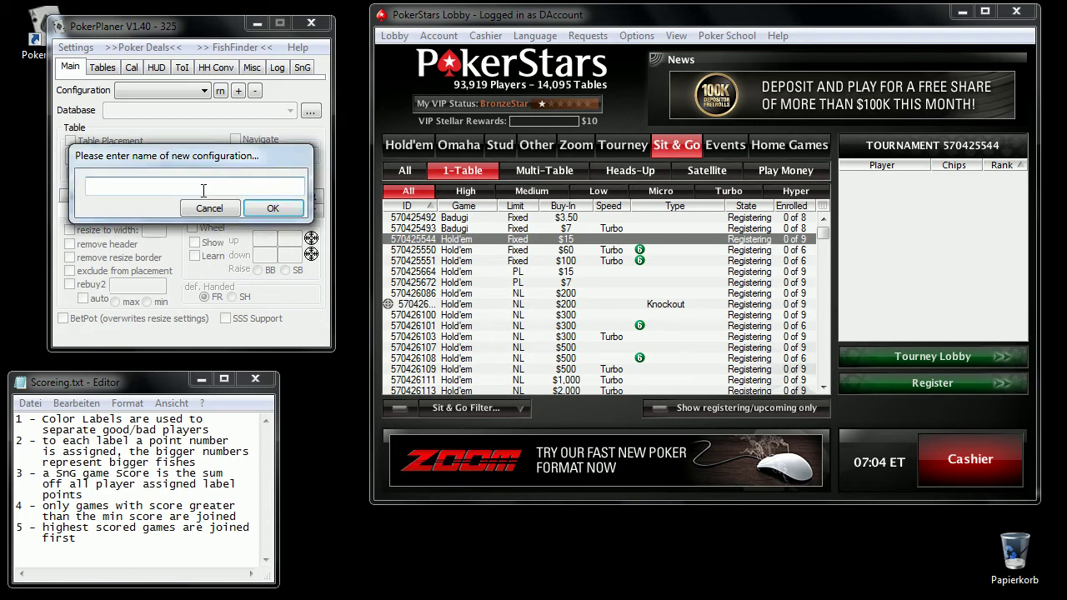
text(SnG Seater)
click(274, 207)
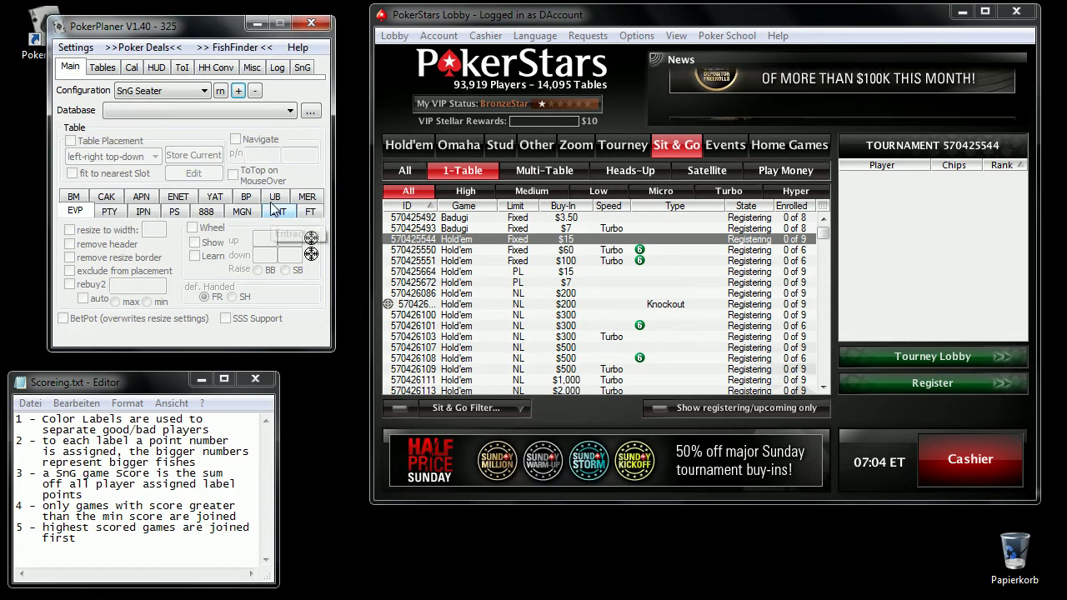
click(305, 69)
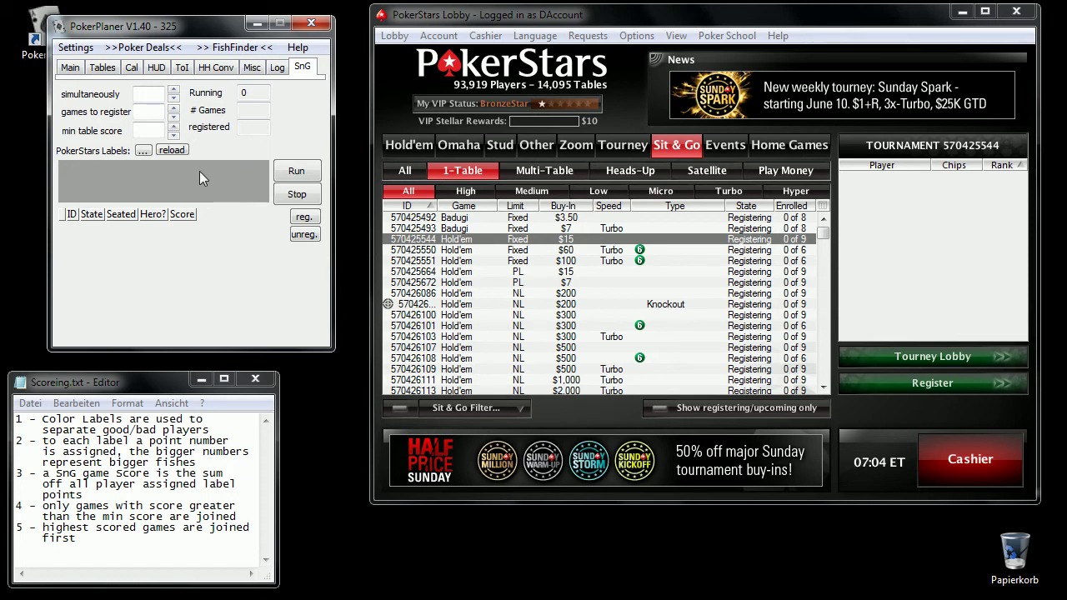
- Open PokerStars' Player Notes editor beside PokerPlaner and view its notes File Location folder
click(586, 35)
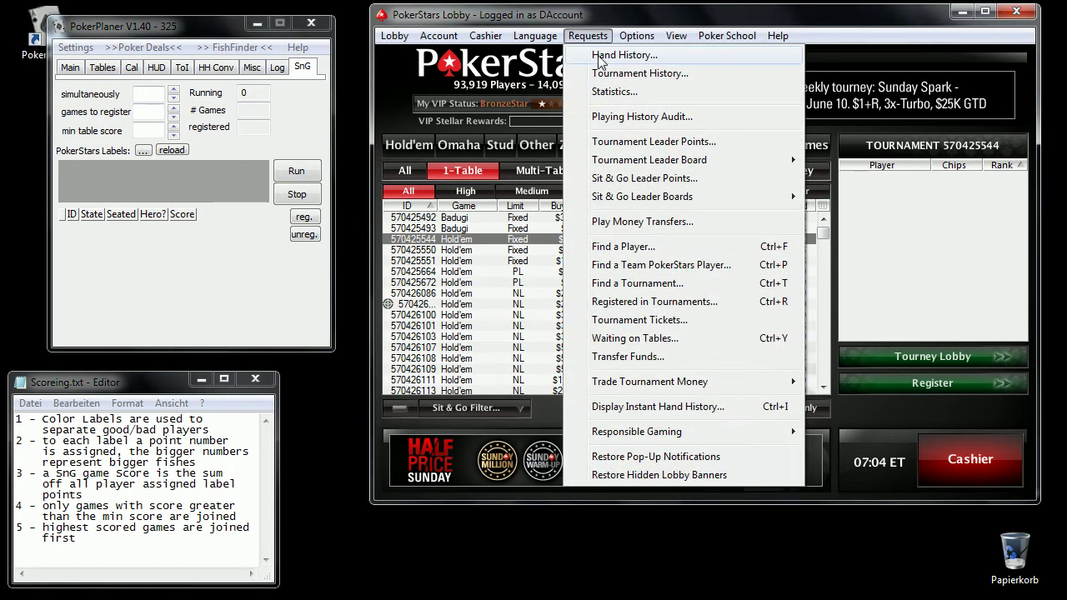
mouse_move(637, 36)
click(625, 53)
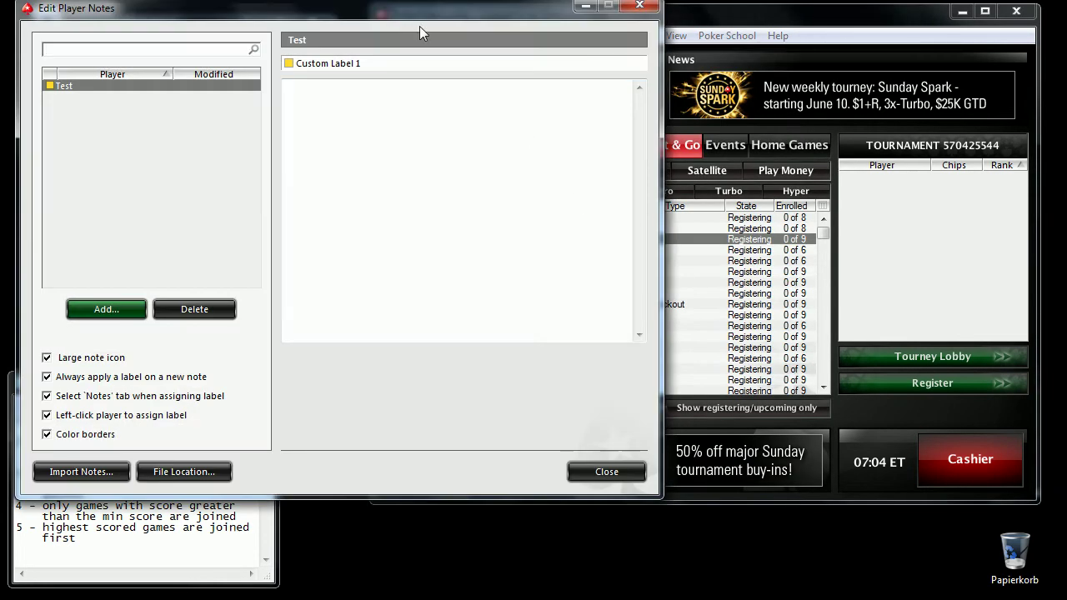
drag(375, 18, 705, 82)
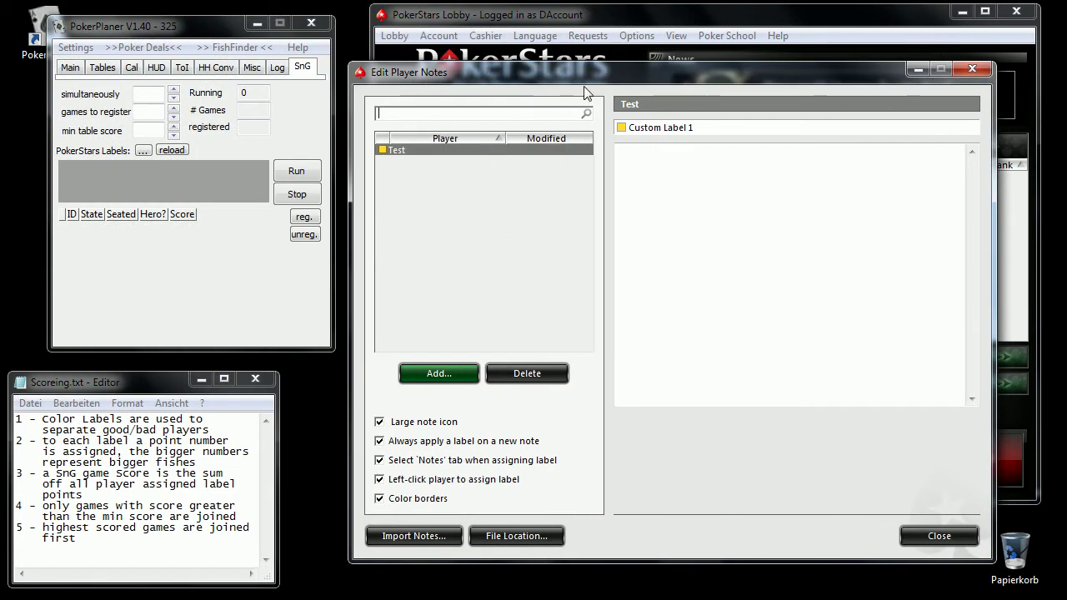
click(636, 36)
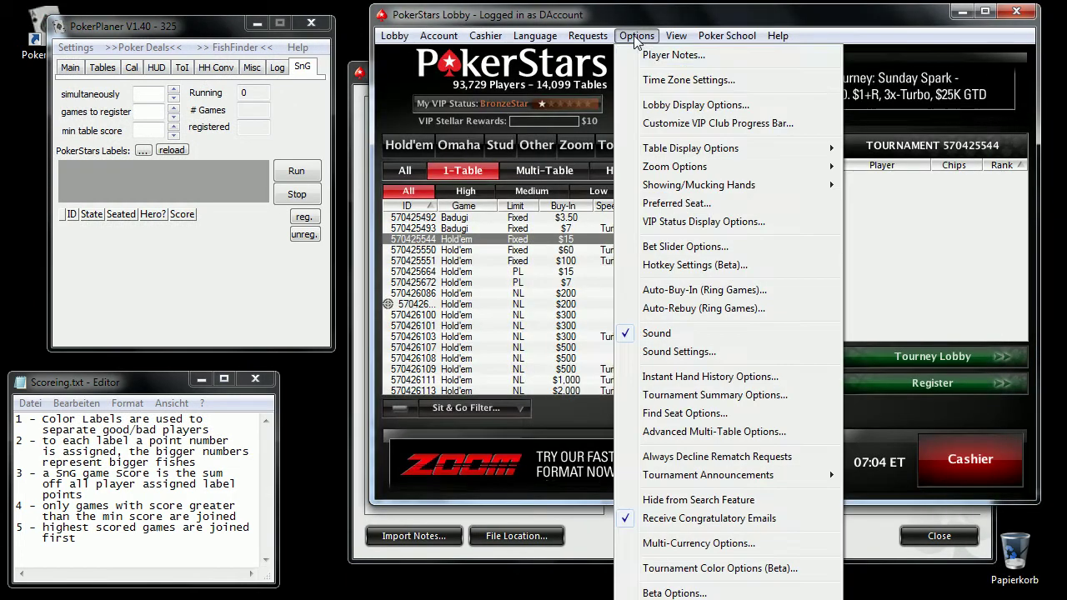
click(358, 157)
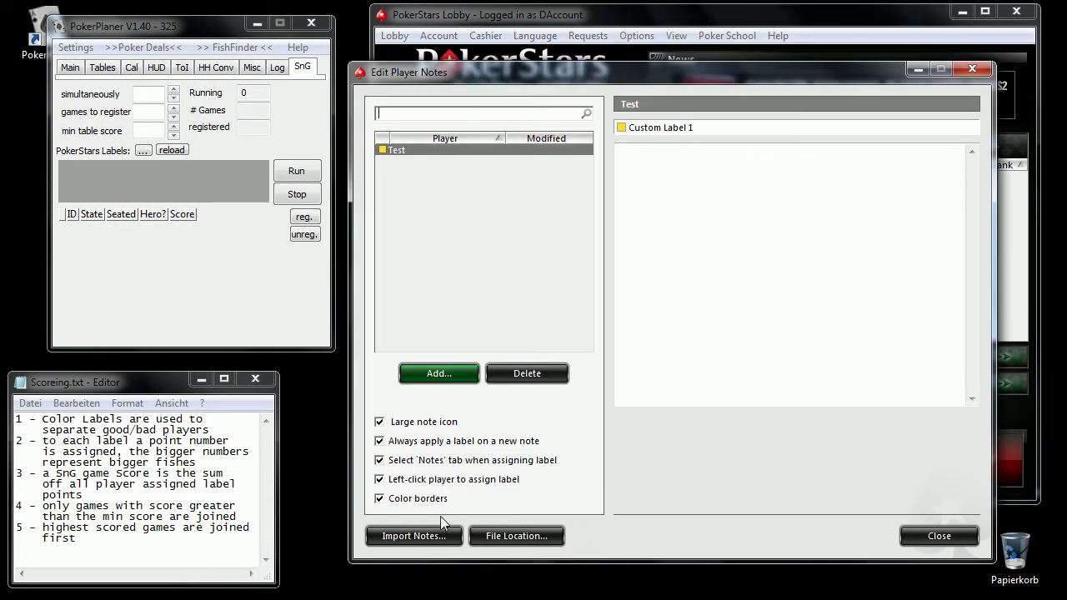
click(521, 536)
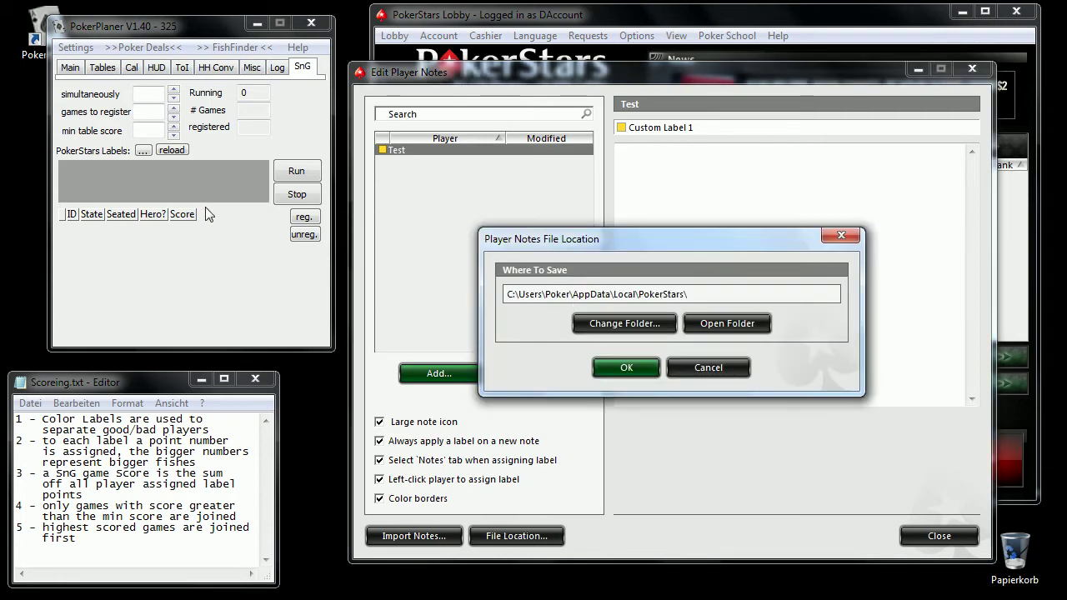
- Load notes.DAccount.xml as the PokerStars Labels file, bringing in its eight colour labels
click(141, 153)
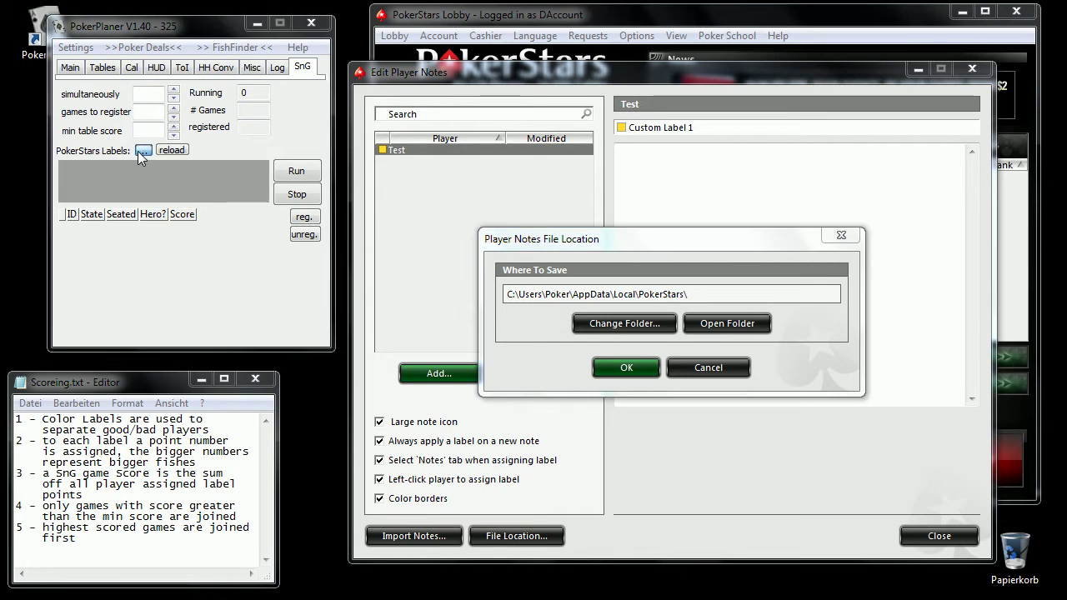
click(136, 125)
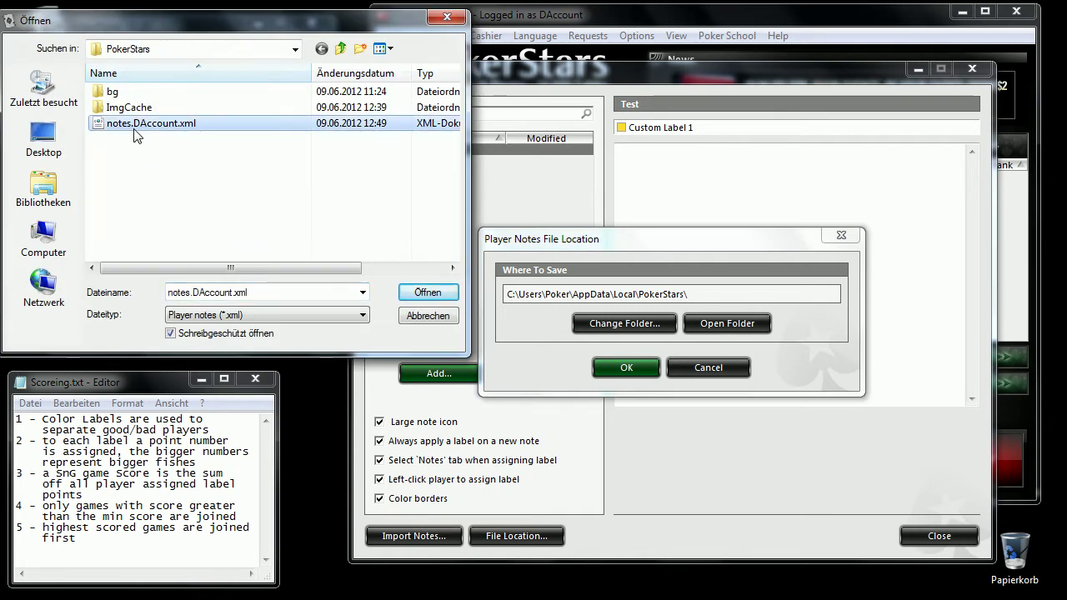
double_click(138, 125)
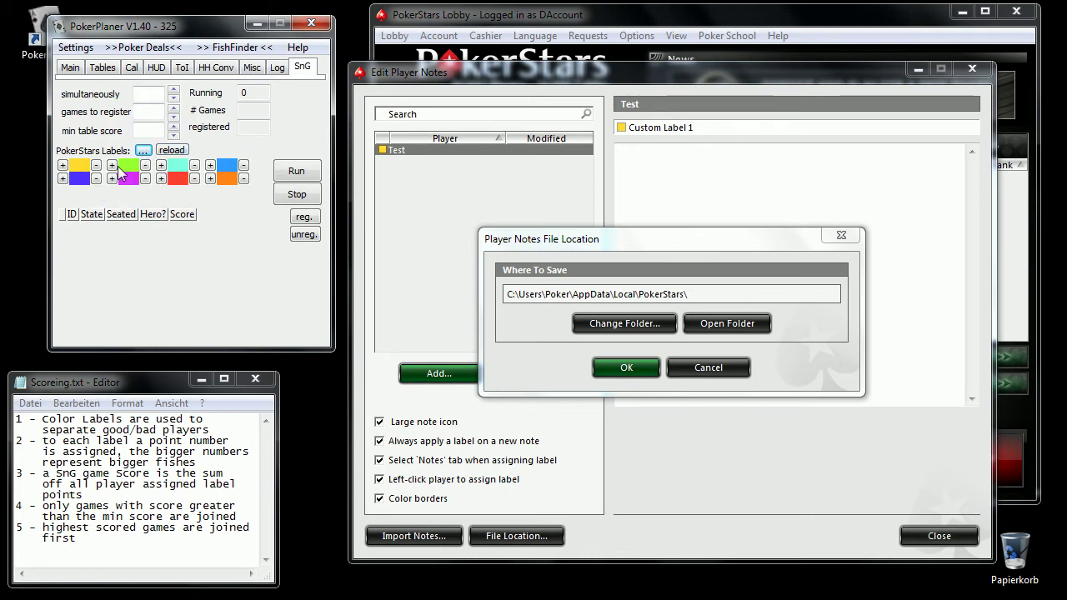
- Create a pink PokerStars note label named 'mine', save the label list and close the notes editor
click(708, 367)
click(674, 130)
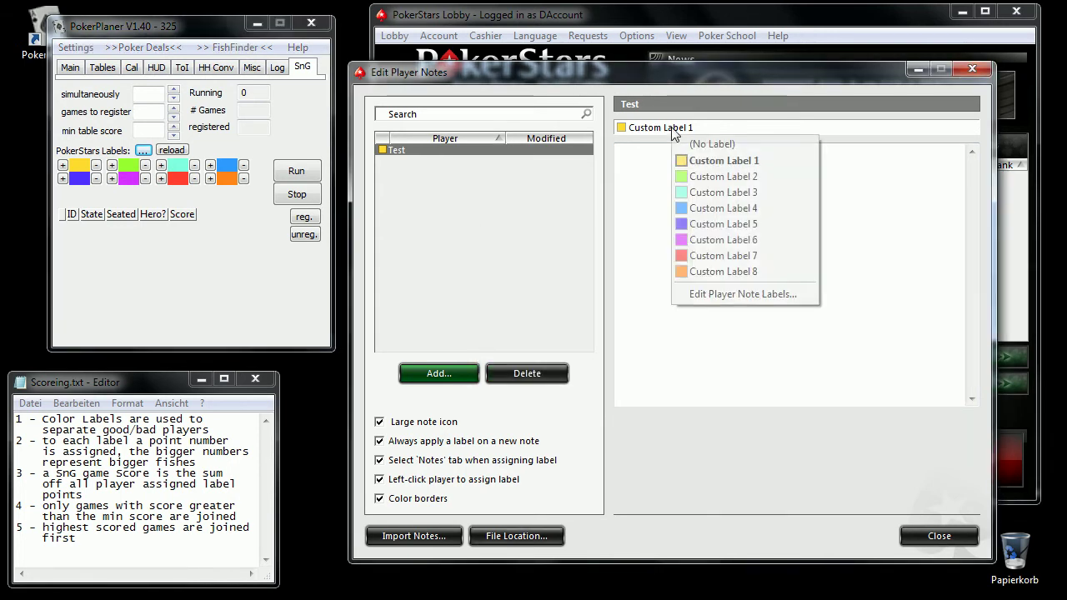
click(736, 295)
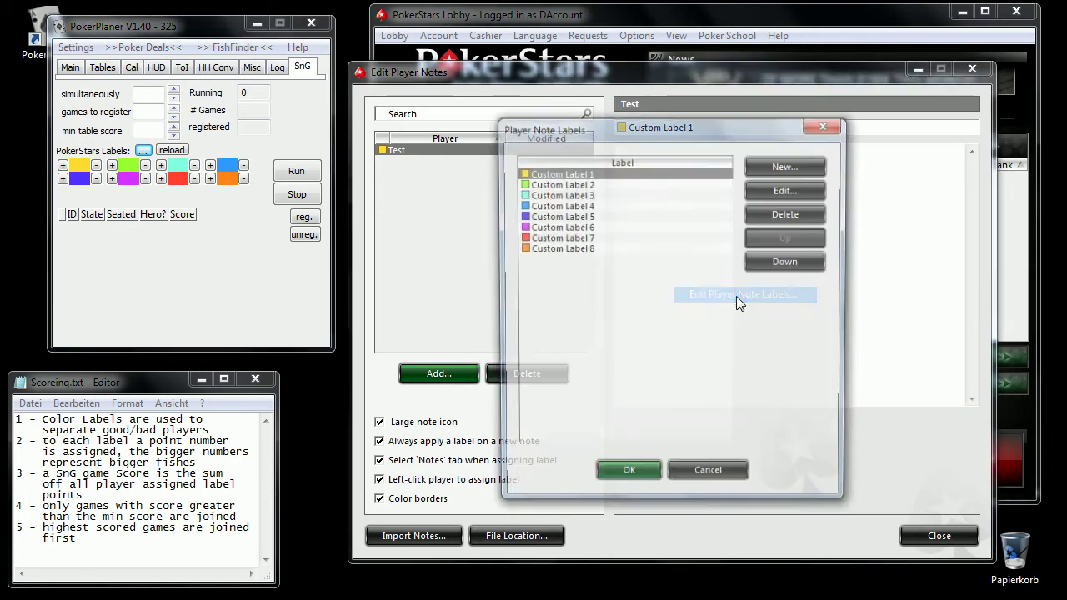
click(784, 167)
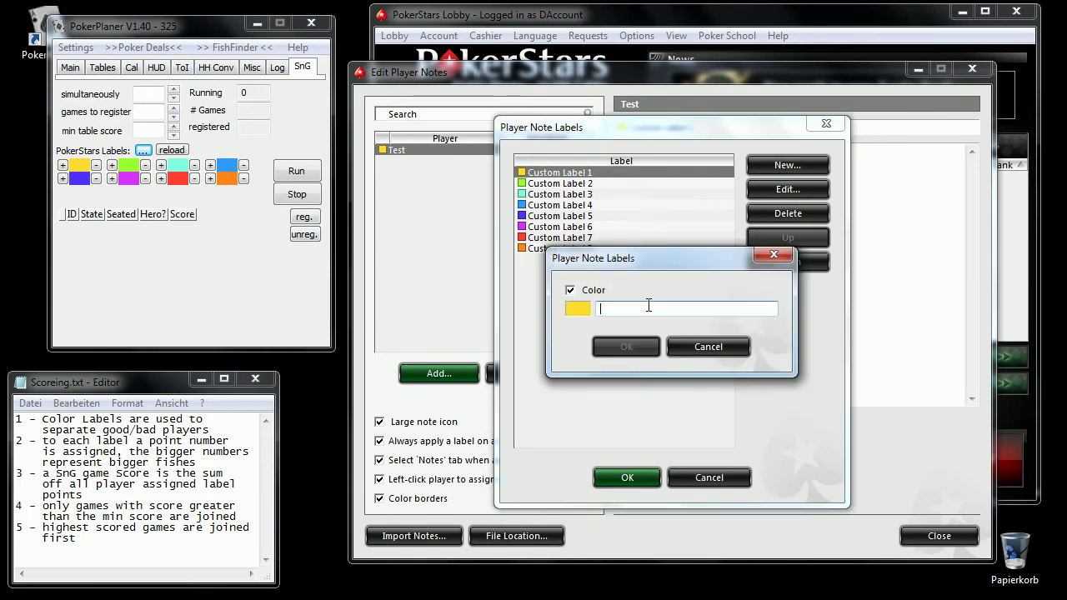
text(mine)
click(577, 309)
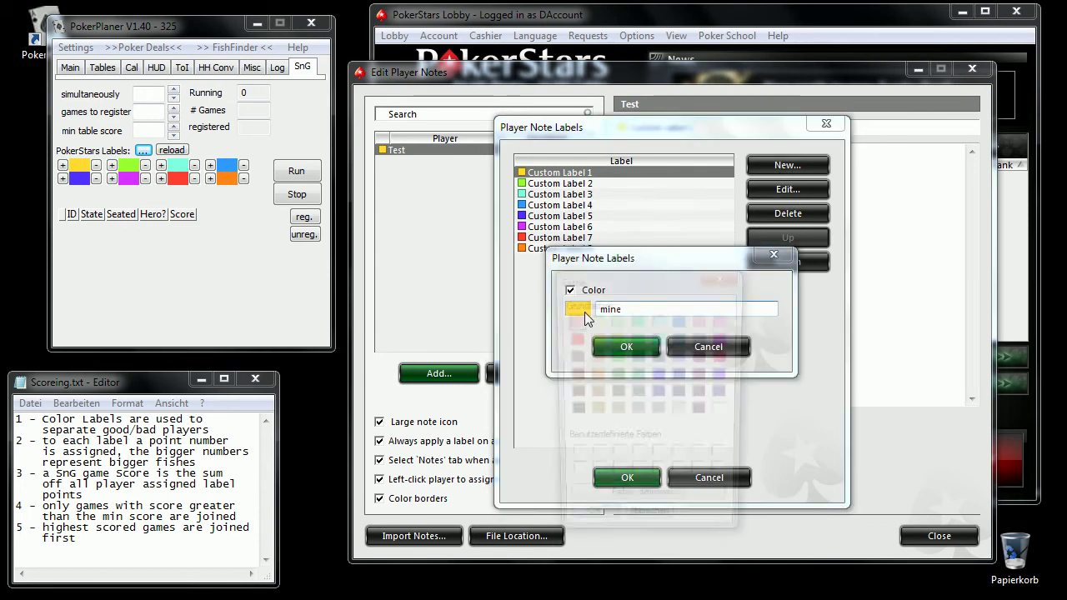
click(725, 320)
click(588, 527)
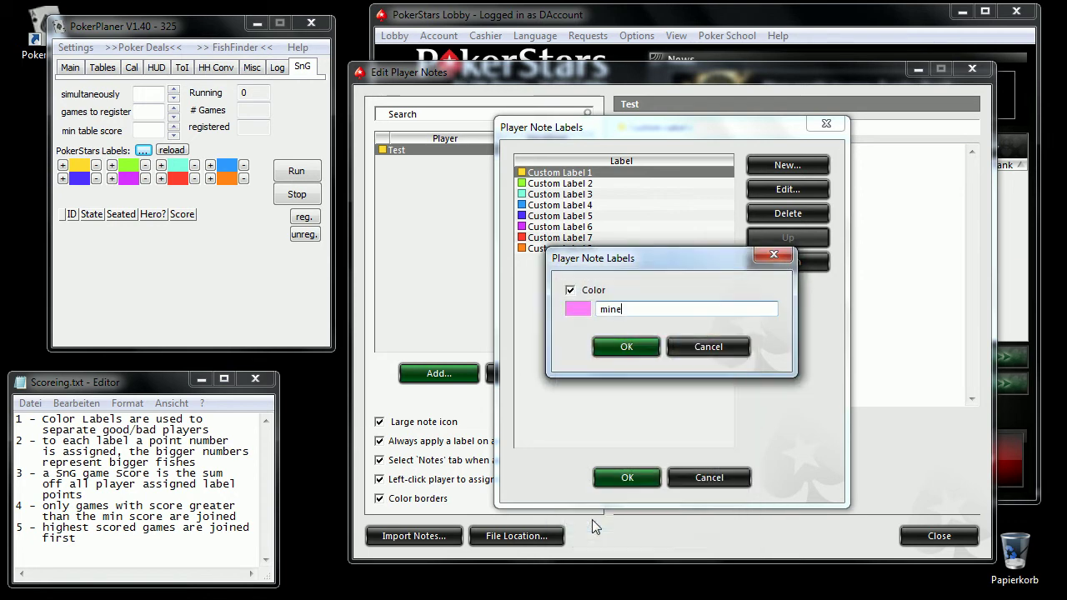
click(626, 349)
click(634, 477)
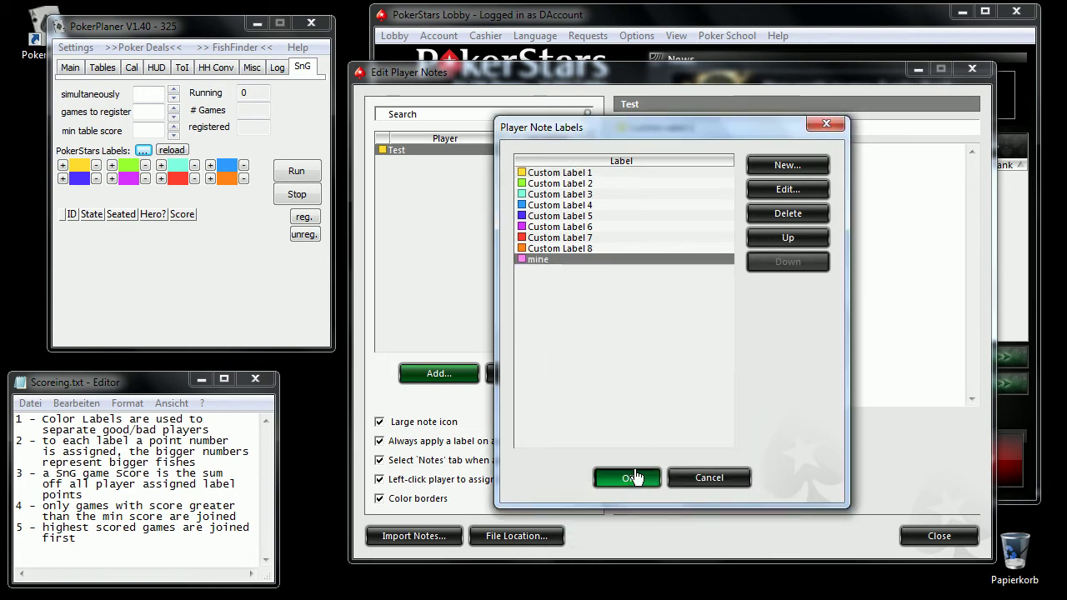
click(940, 536)
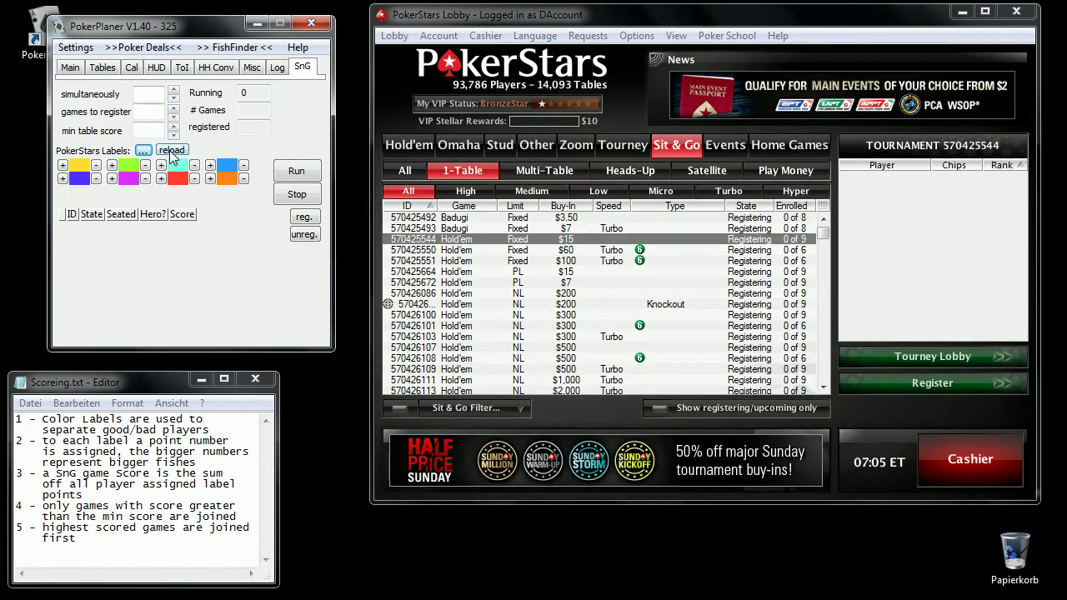
- Reload the PokerStars labels so pink 'mine' appears, then highlight and clear the Notepad scoring text
click(171, 154)
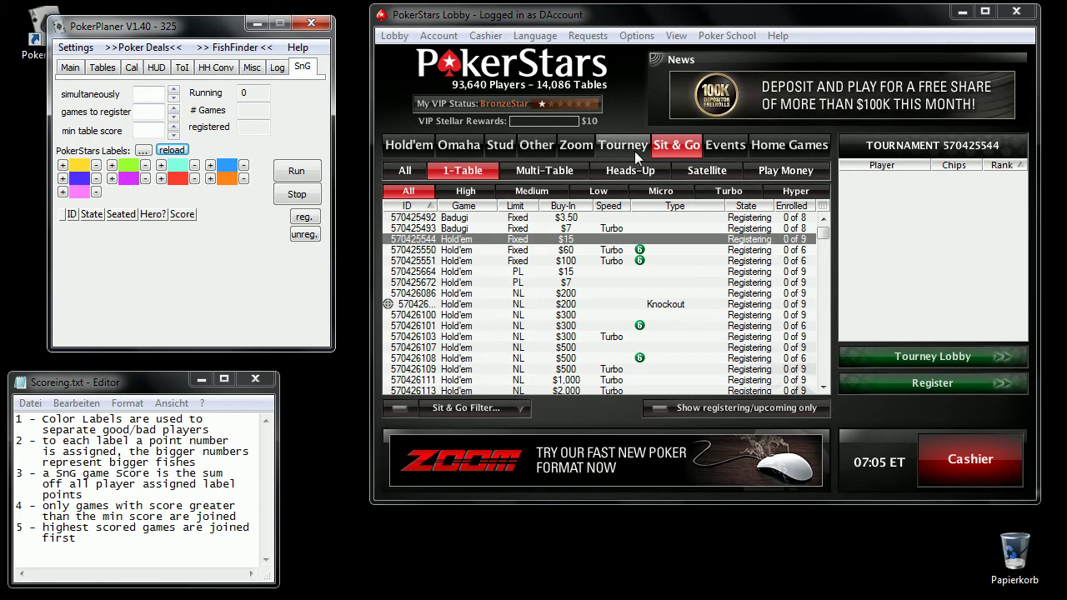
drag(18, 420, 81, 548)
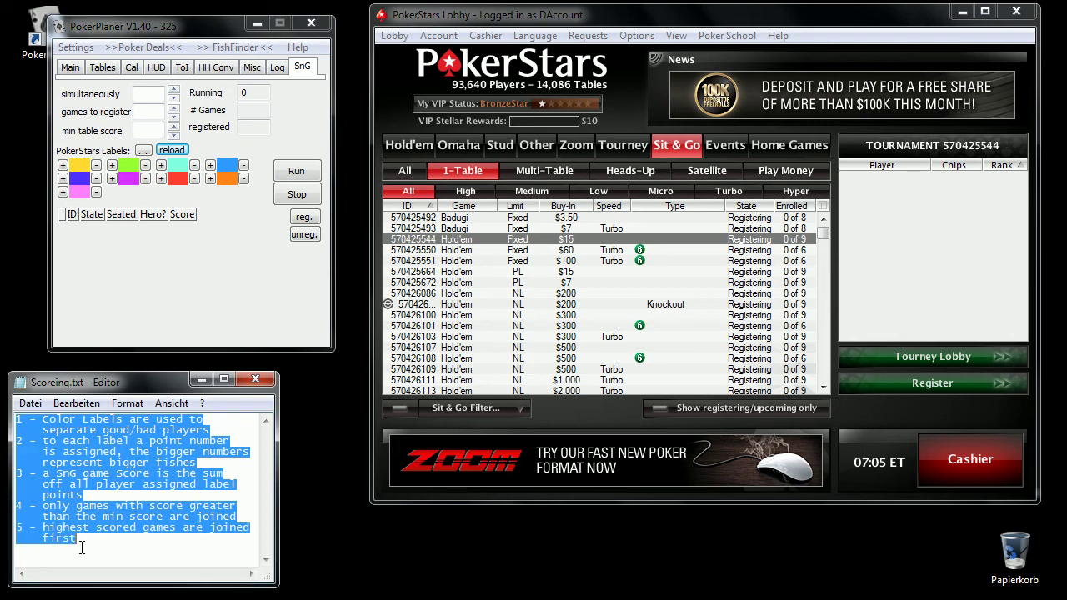
click(113, 538)
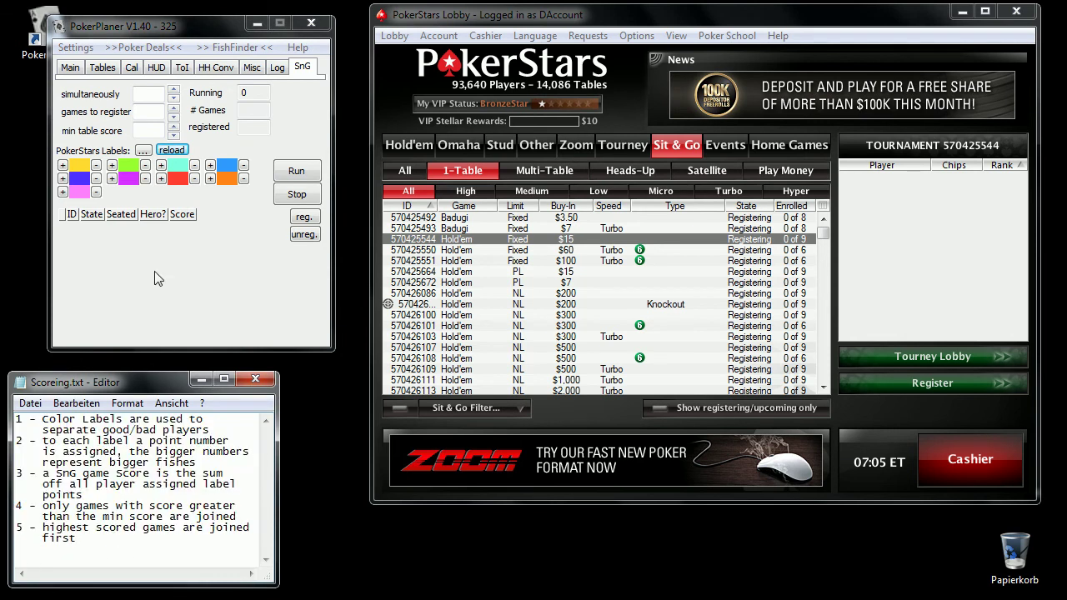
- Try running the Sit & Go seater and dismiss the PokerStars install reminder
click(307, 147)
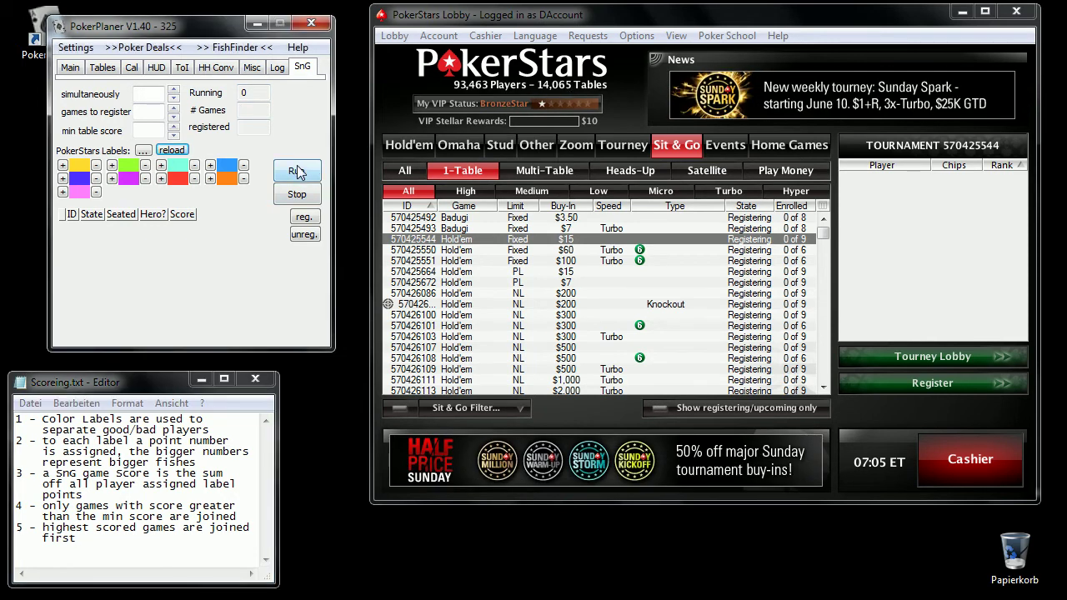
click(298, 171)
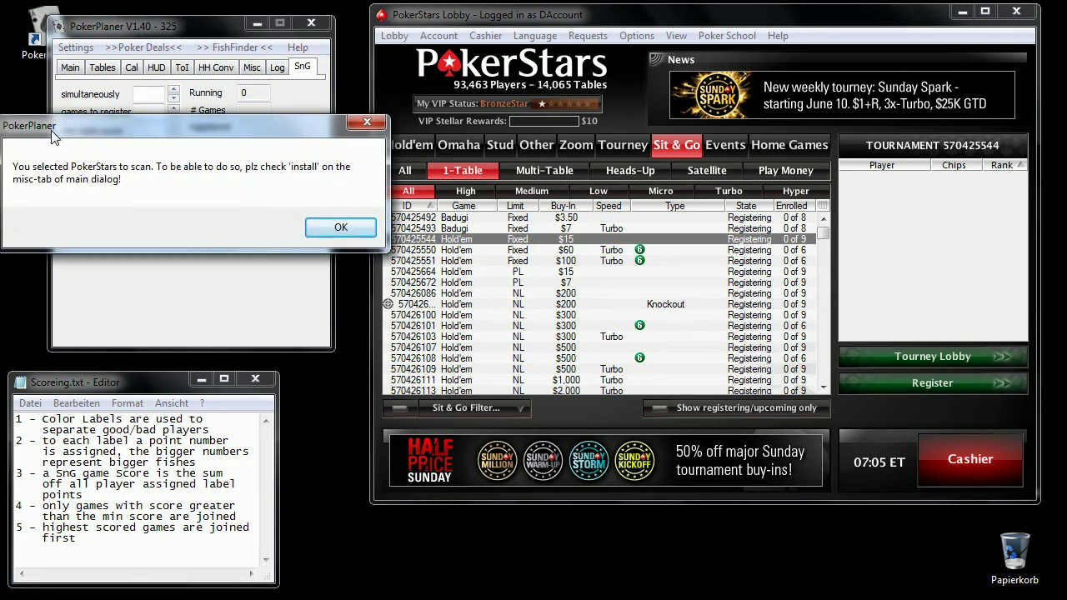
click(340, 232)
- Tick PokerStars 'install' on the Misc page, then return to the SnG settings
click(252, 70)
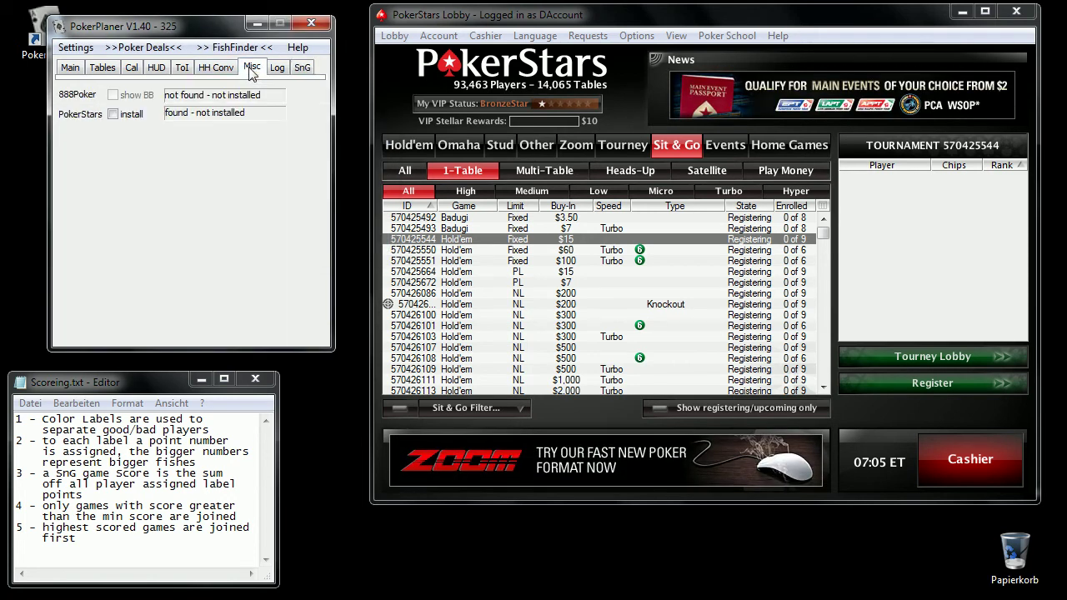
click(114, 114)
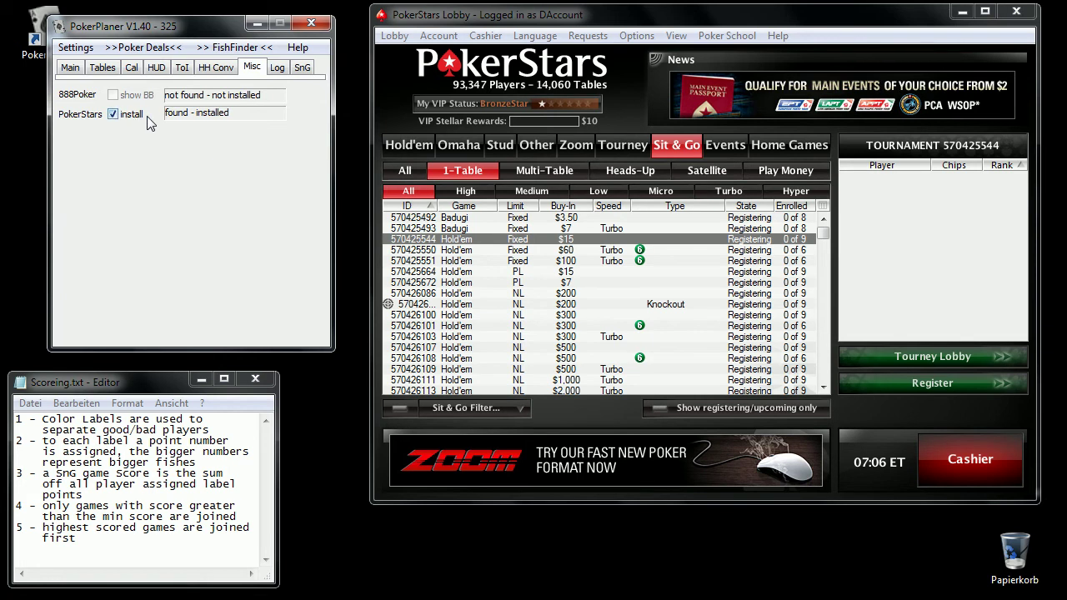
click(303, 68)
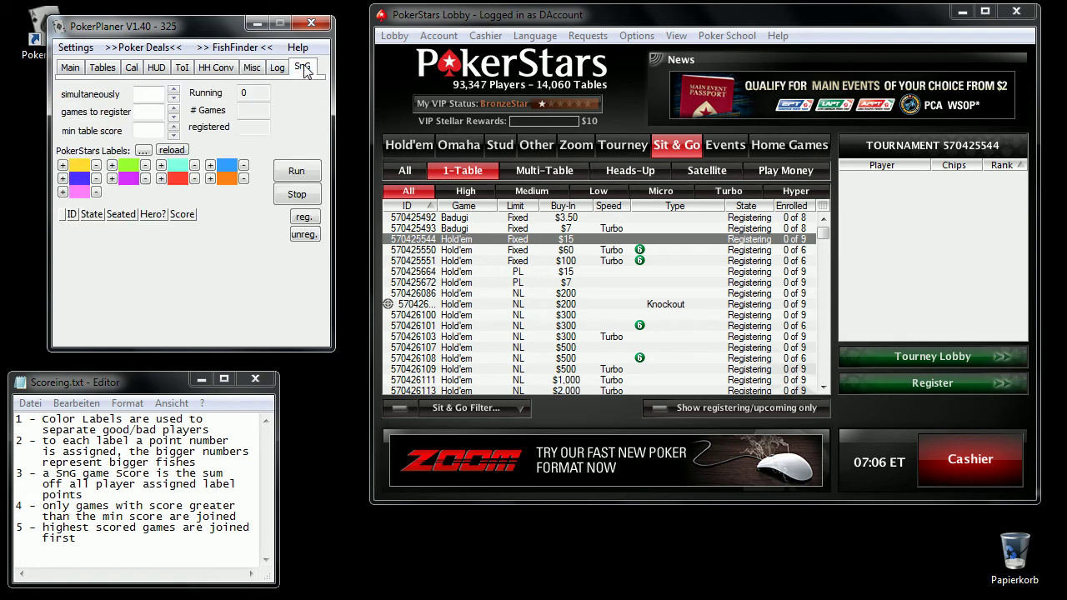
- Hide the ID column in the Sit & Go list and dismiss the seater's missing game ID error
click(297, 172)
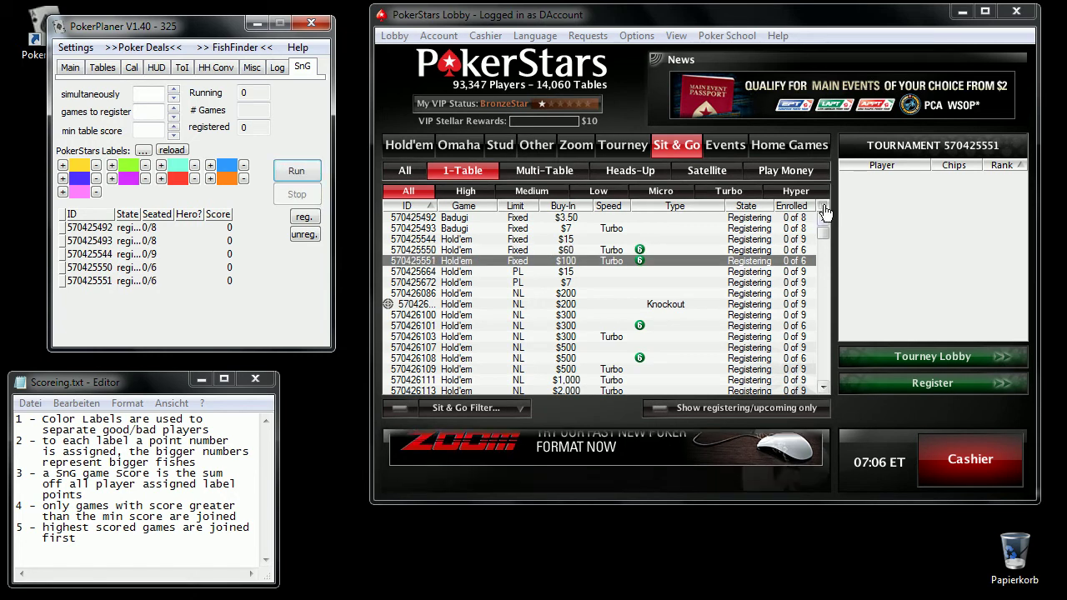
click(528, 140)
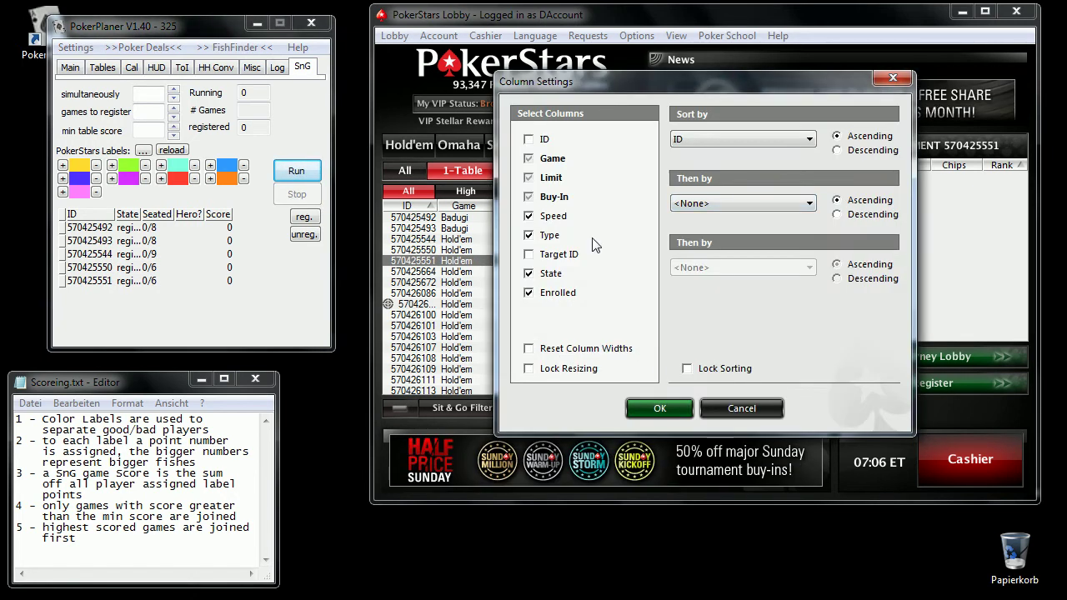
click(659, 408)
click(313, 218)
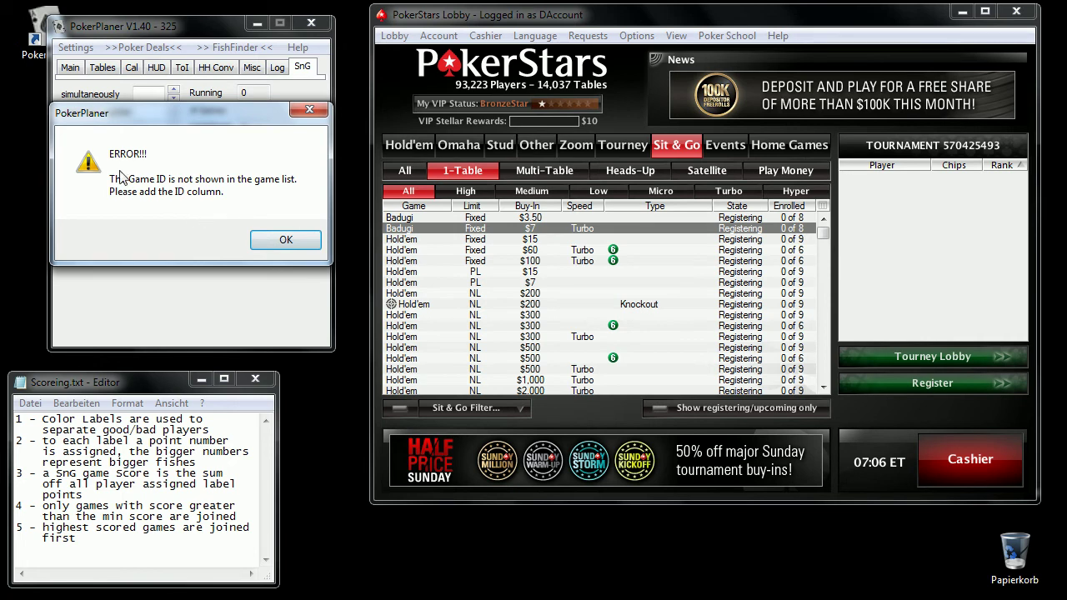
click(302, 245)
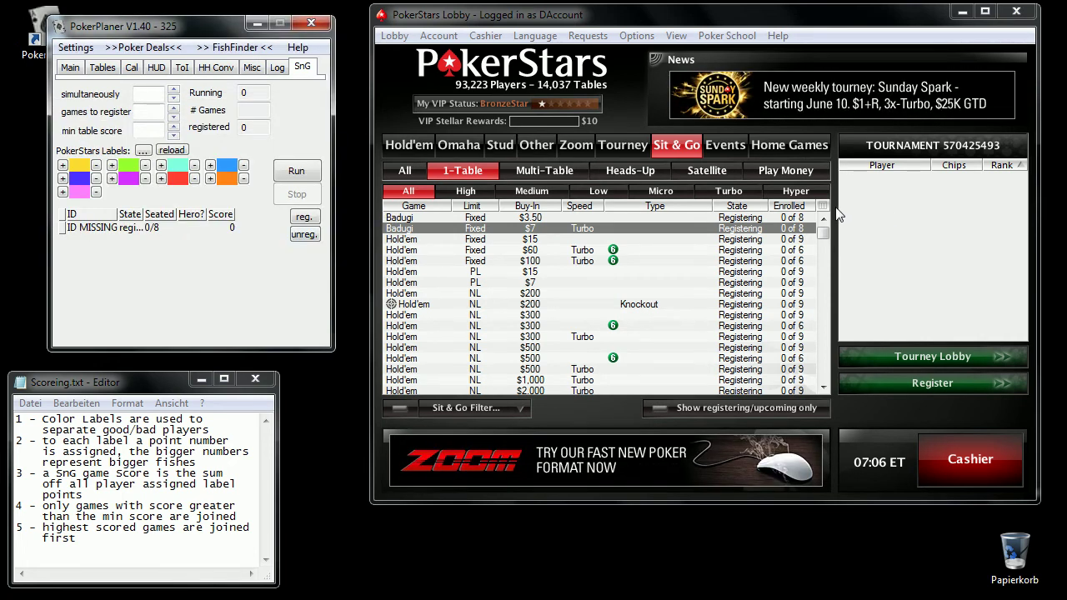
- Restore the ID column and run the seater, which lists five games scored 0
click(823, 206)
click(543, 140)
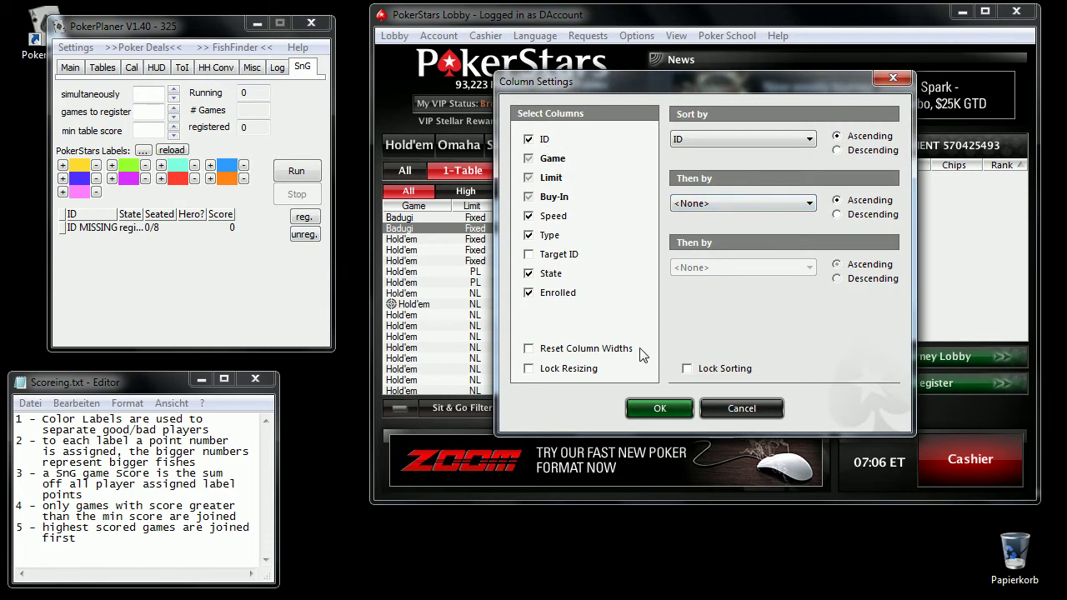
click(660, 408)
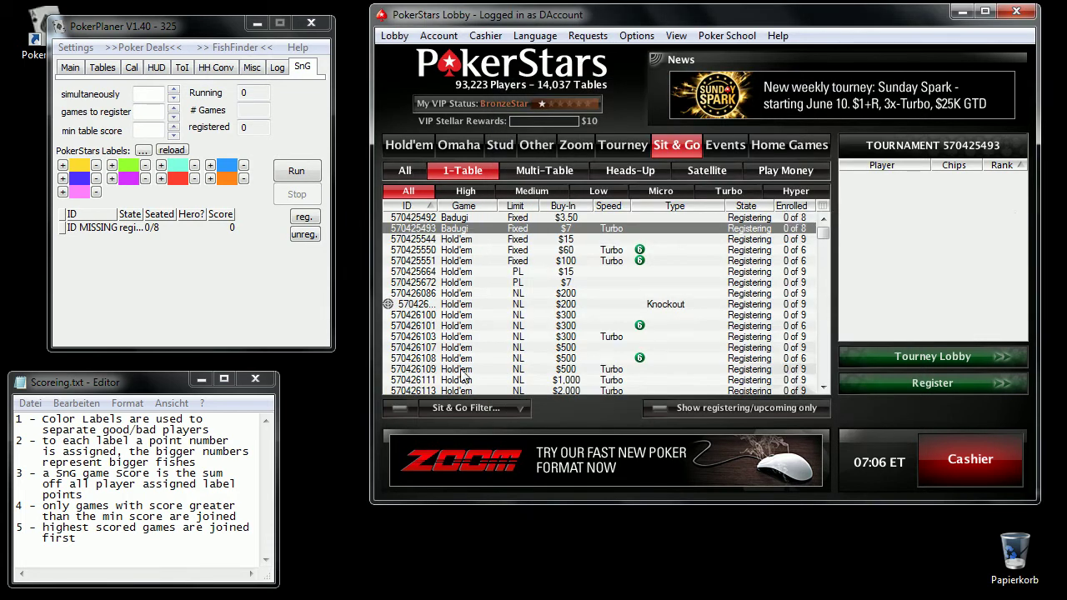
click(299, 171)
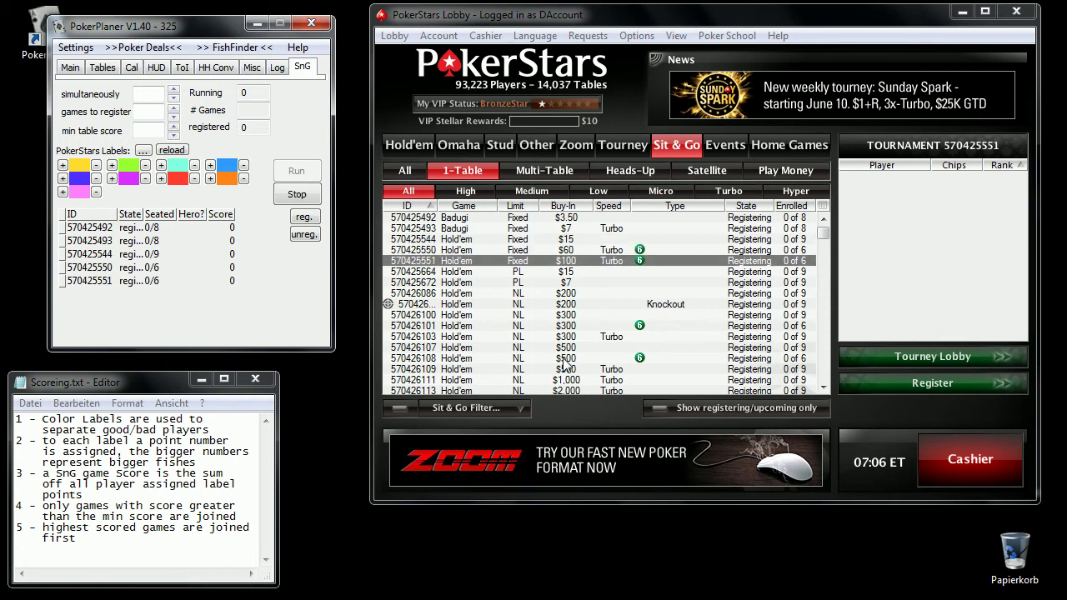
- In the Sit & Go Filter, set Max buy-in to 2 and Max total entrants to 10
click(474, 406)
drag(545, 221, 491, 106)
click(700, 182)
click(771, 181)
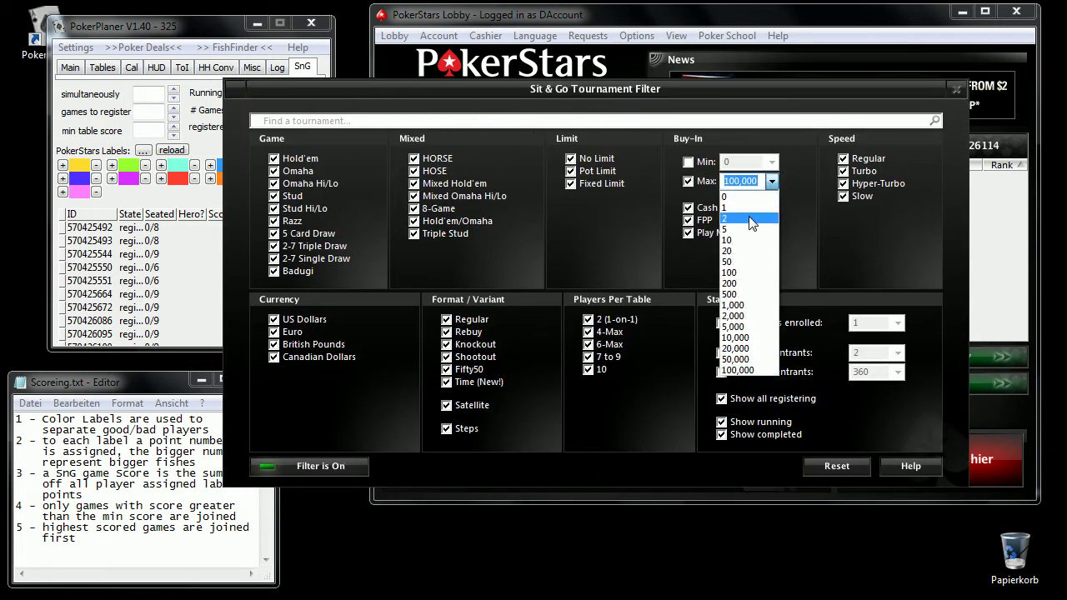
click(750, 218)
click(723, 373)
click(897, 373)
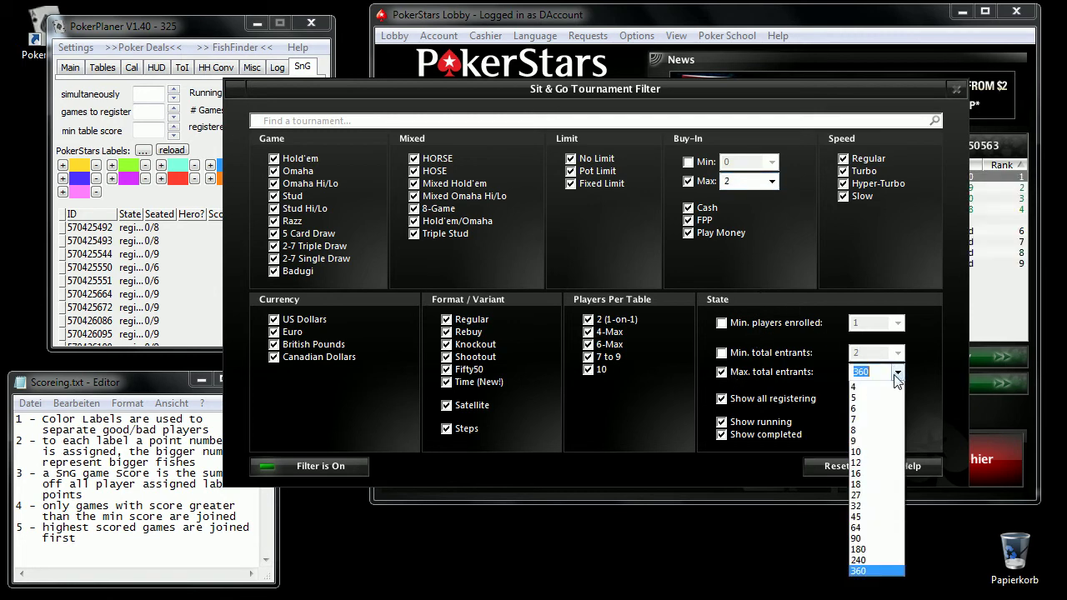
click(867, 452)
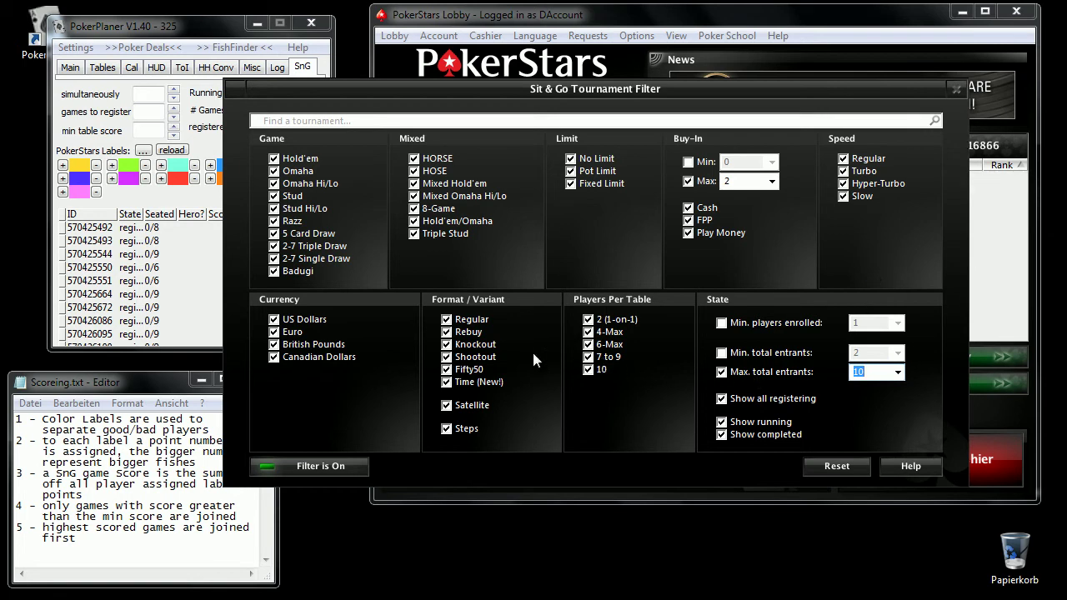
- Exclude Euro, Pound and Canadian Dollar games plus Hyper-Turbo, Slow and Regular speeds, leaving Turbo
click(274, 332)
click(274, 345)
click(274, 357)
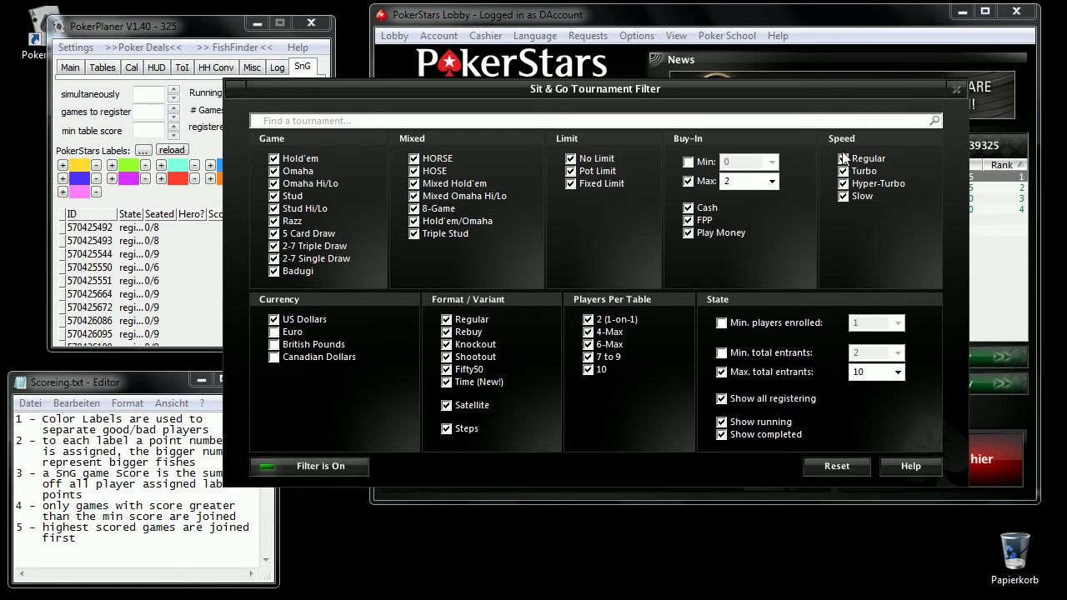
click(840, 188)
click(841, 200)
click(840, 162)
drag(813, 106, 832, 125)
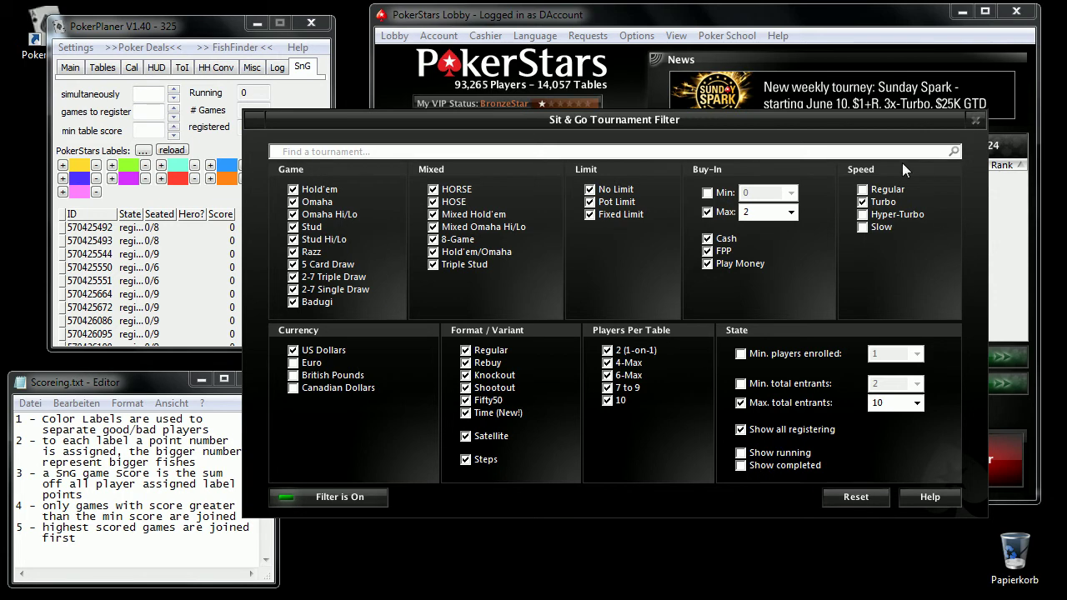
drag(874, 125, 863, 159)
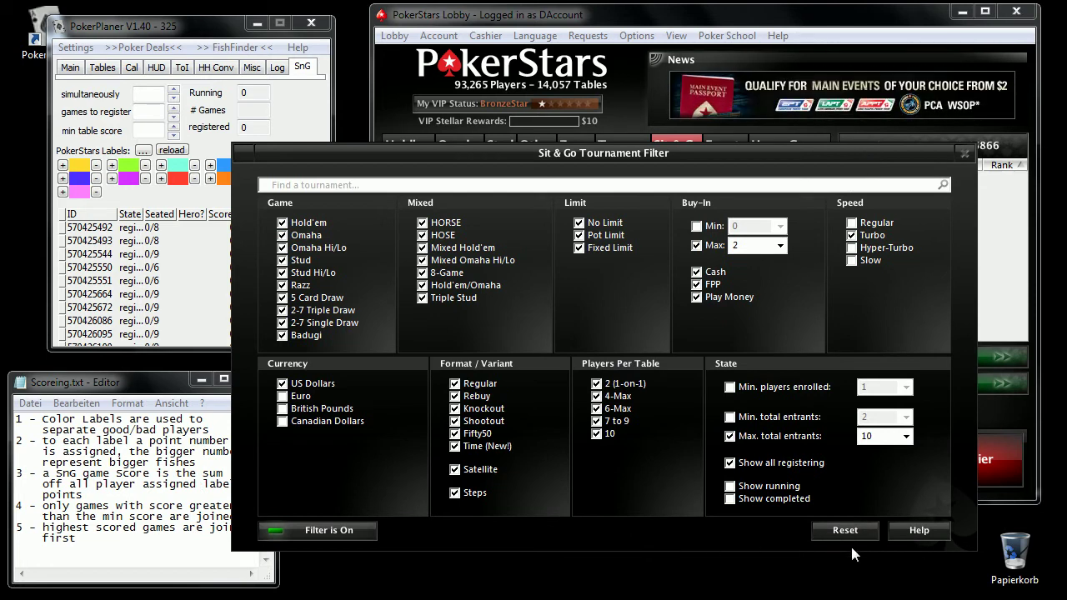
click(964, 158)
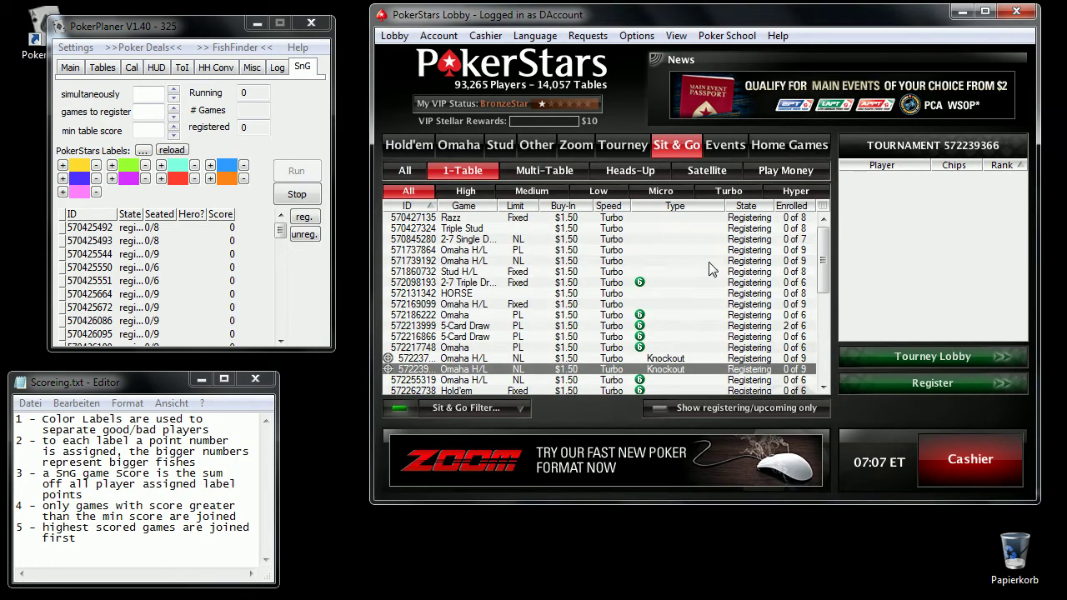
- Enable Min. players enrolled in the Sit & Go filter and set it to 2, correcting an initial 4
click(476, 409)
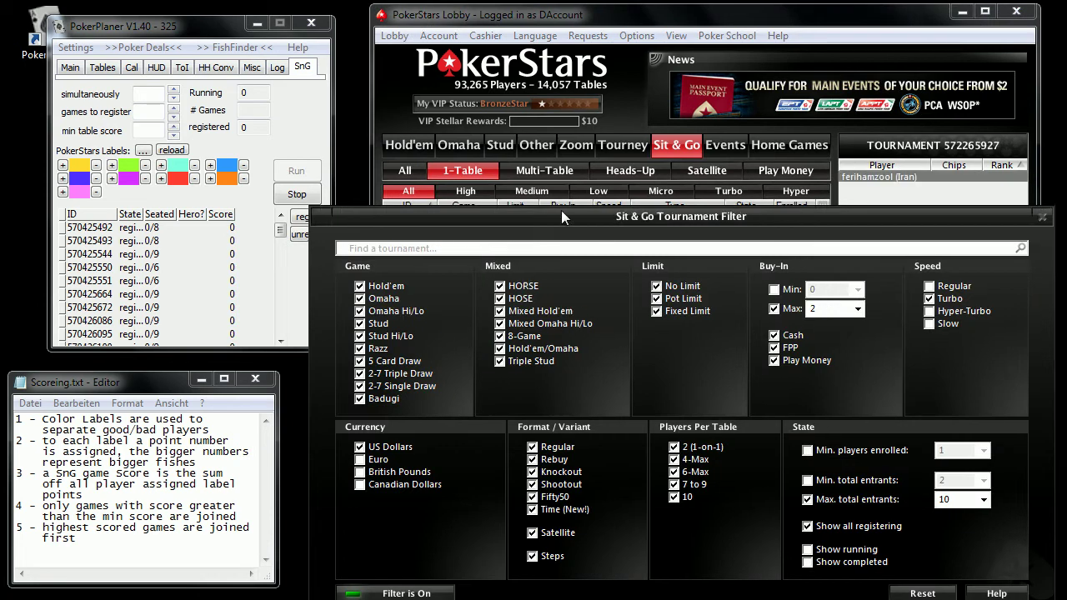
drag(561, 210, 409, 119)
mouse_move(693, 123)
mouse_down()
mouse_move(676, 466)
mouse_move(693, 412)
mouse_move(681, 138)
mouse_up()
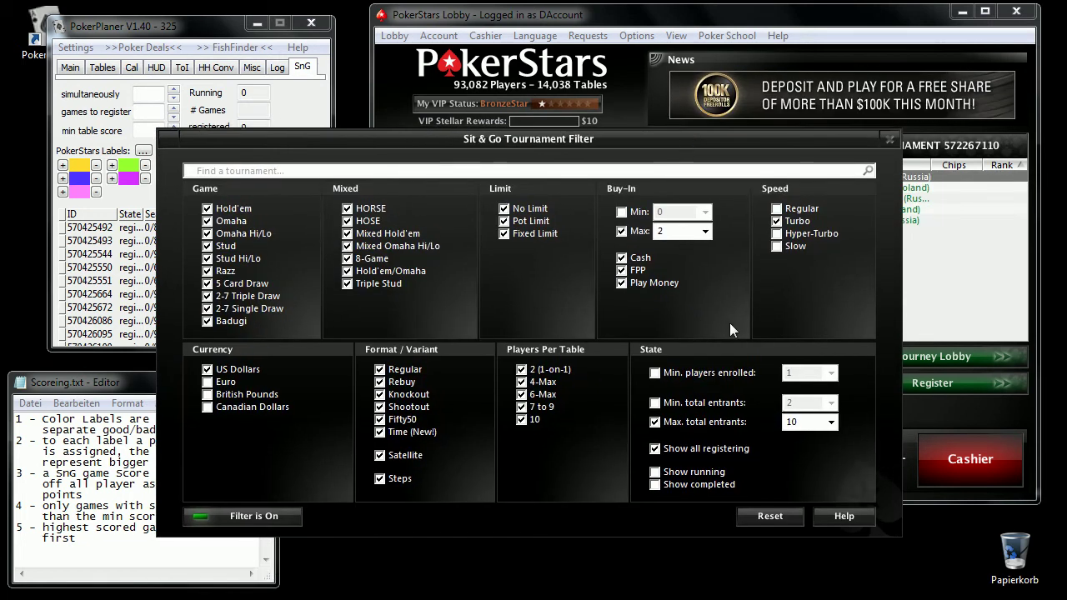
click(655, 373)
click(832, 375)
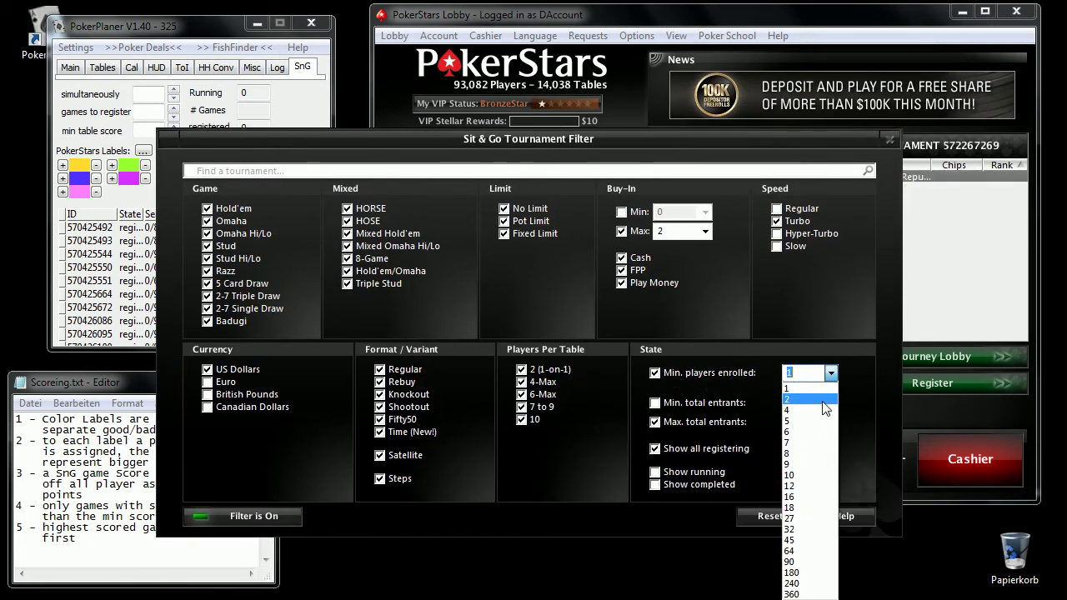
click(796, 421)
drag(724, 145, 808, 184)
click(915, 412)
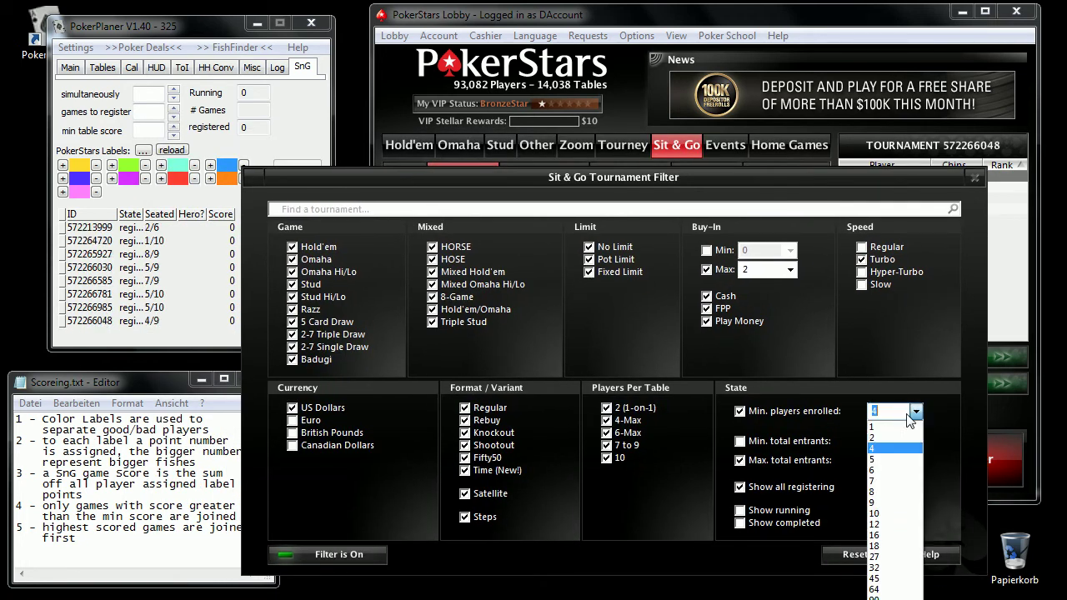
click(888, 436)
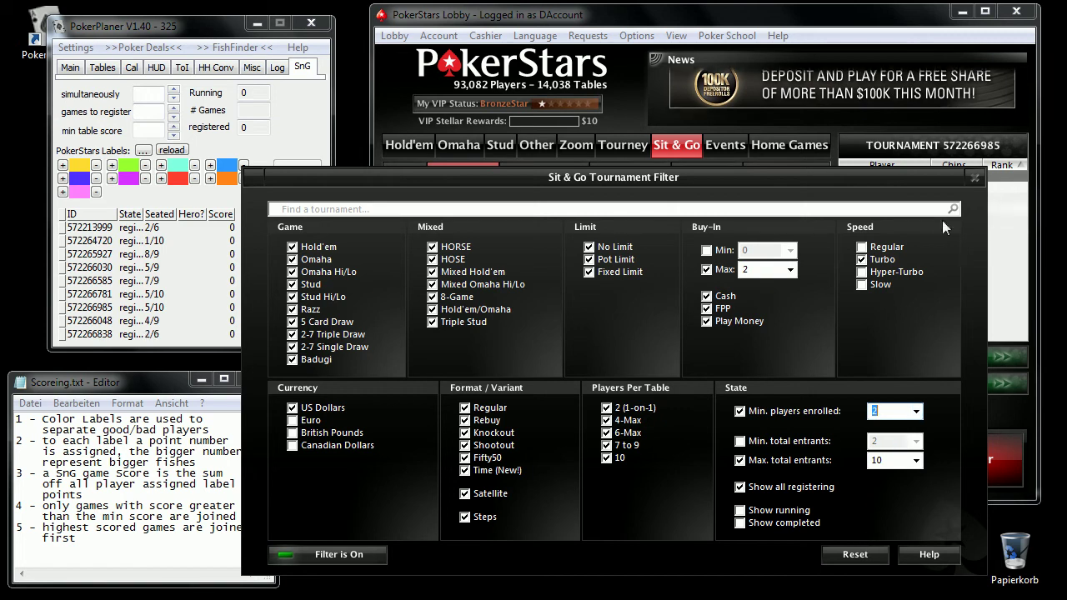